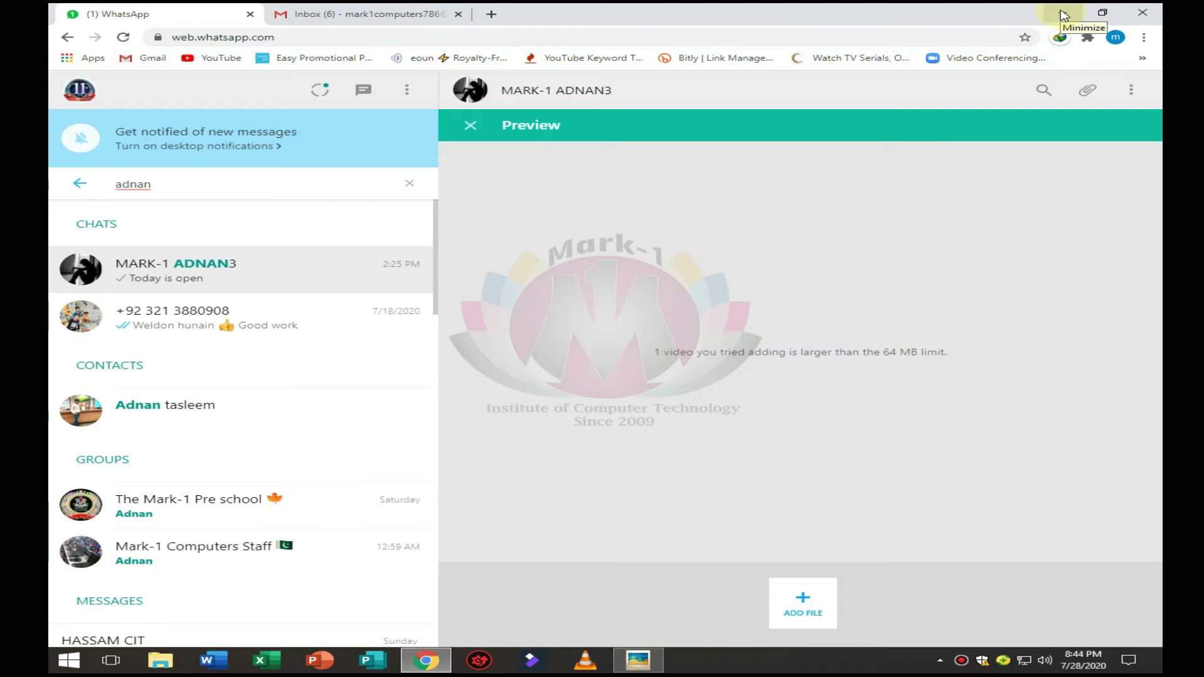
- Minimize the browser, view the video thumbnail picture in the photo viewer, and minimize it again
left_click(1064, 13)
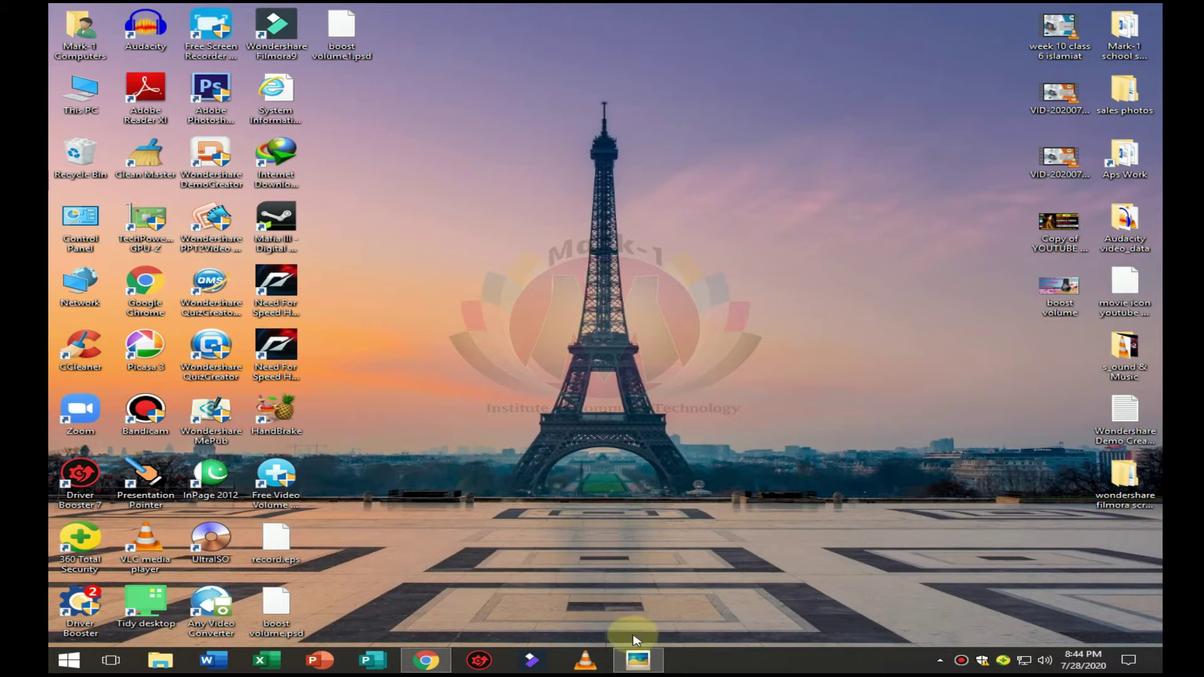
left_click(639, 665)
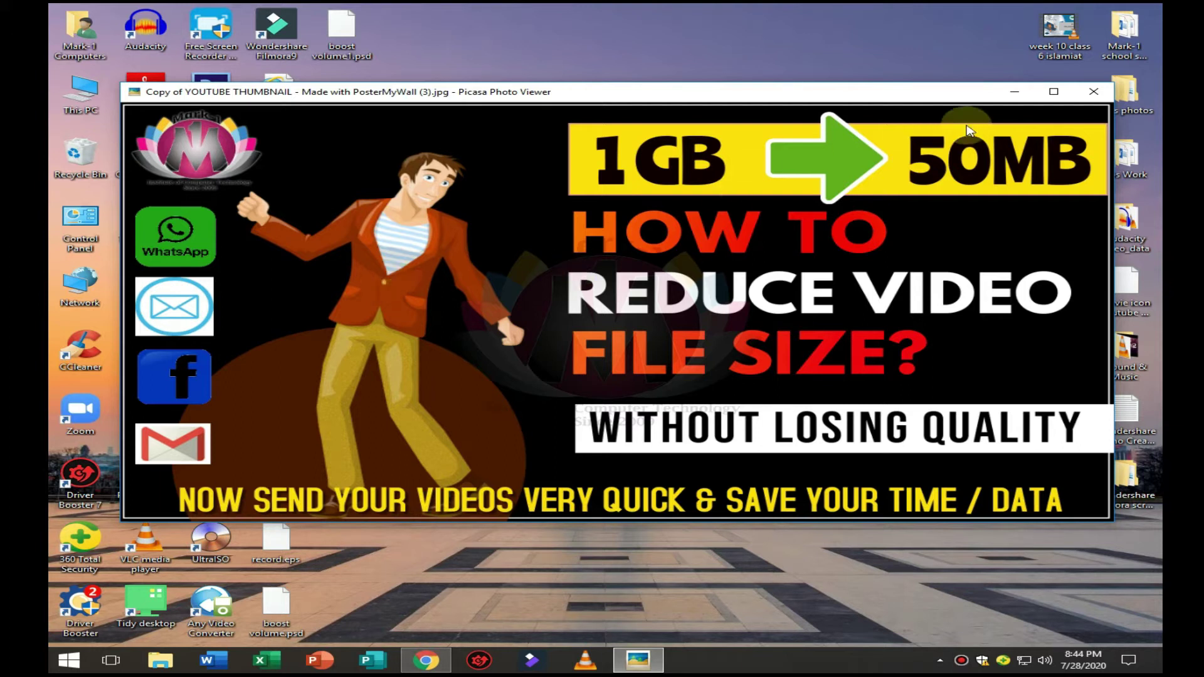
left_click(1016, 94)
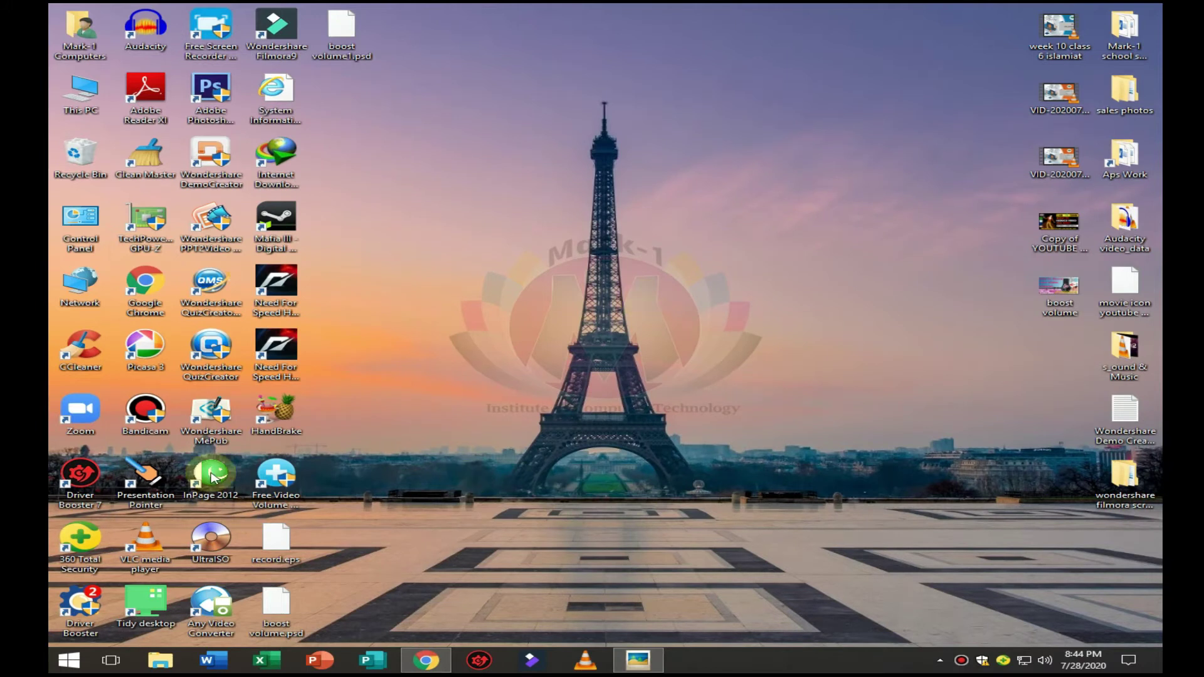
- Open HandBrake and load the desktop video "week 10 class 6 islamiat" as the source
left_click(288, 427)
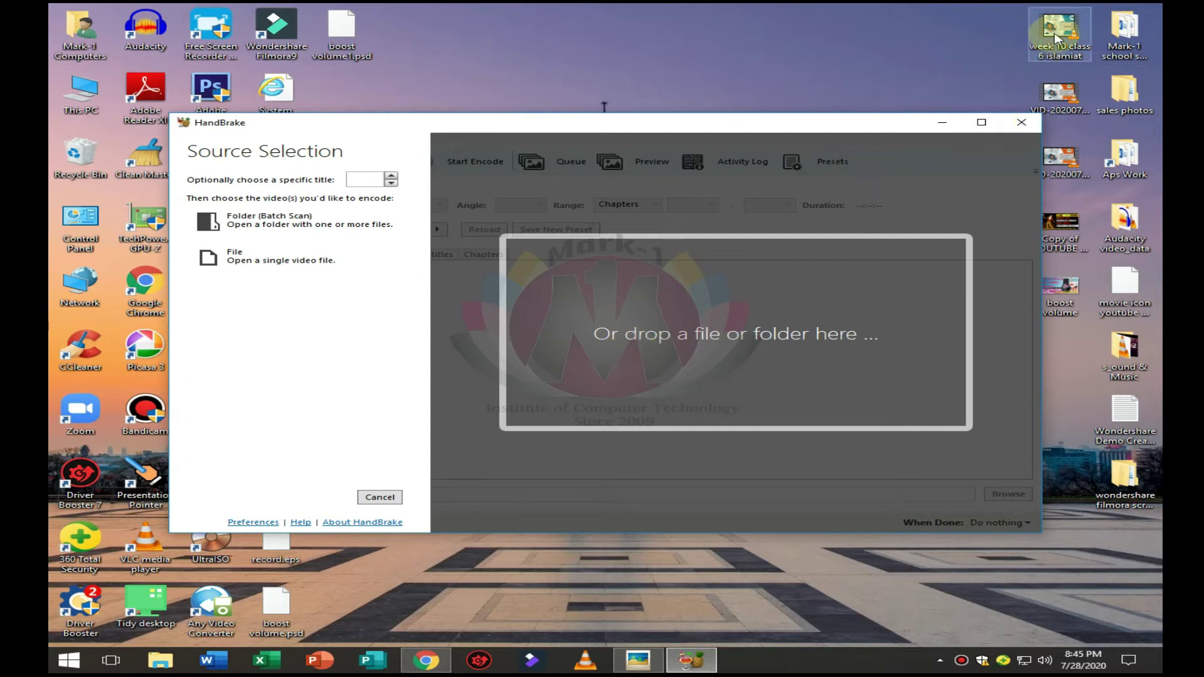
left_click_drag(1059, 38, 764, 327)
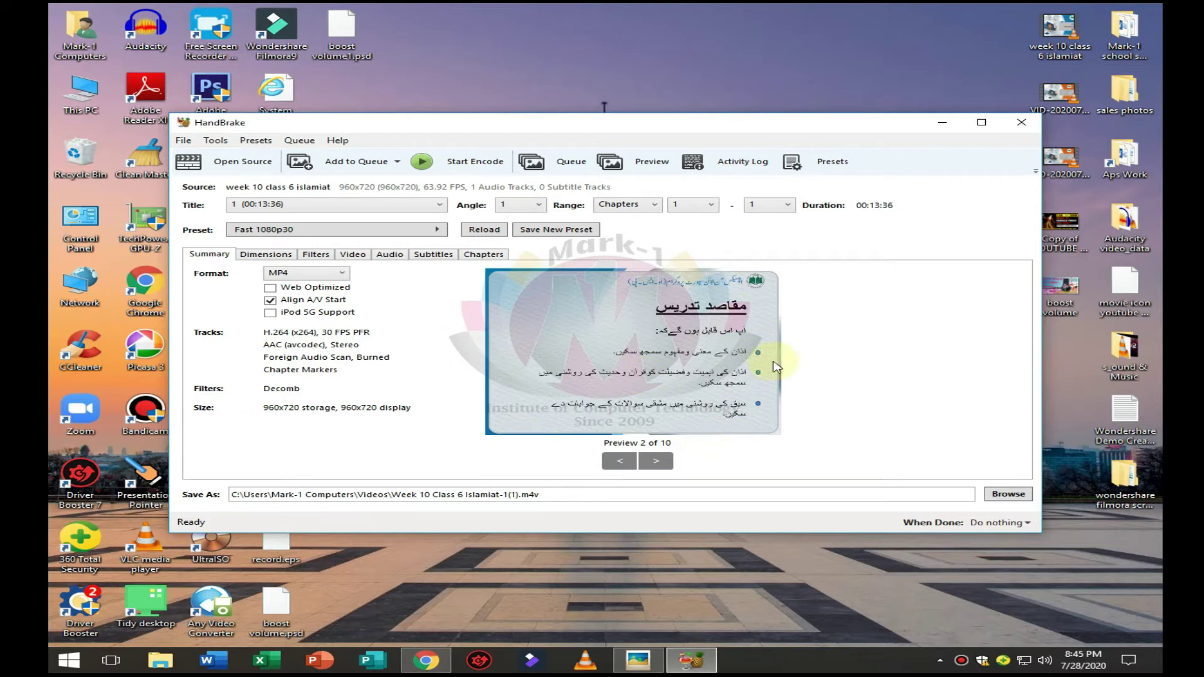
- Browse the source video's preview frames up to preview 8
left_click(667, 461)
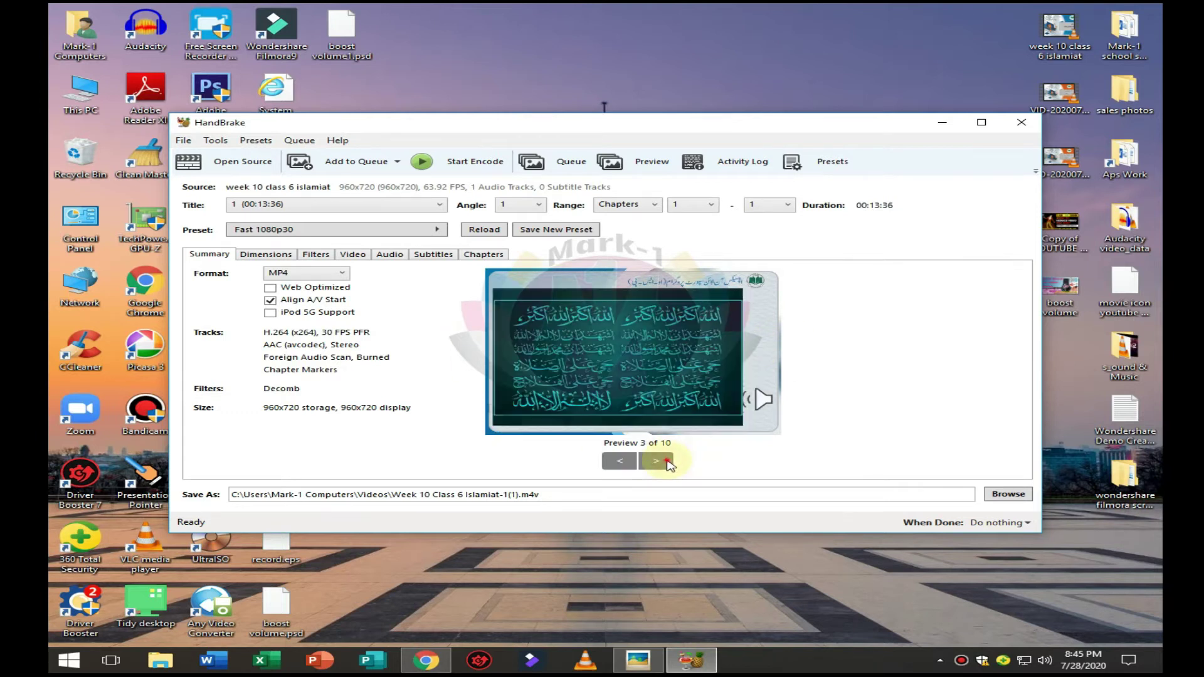
left_click(629, 469)
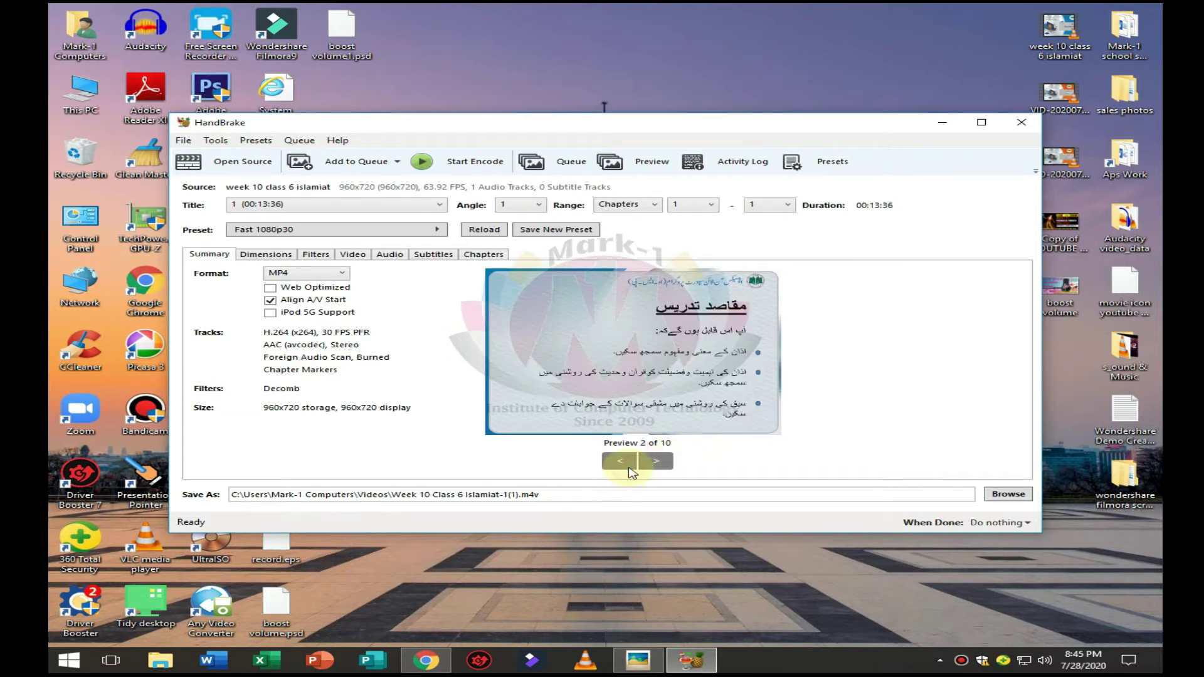
left_click(655, 465)
left_click(658, 464)
left_click(657, 463)
left_click(657, 463)
left_click(658, 463)
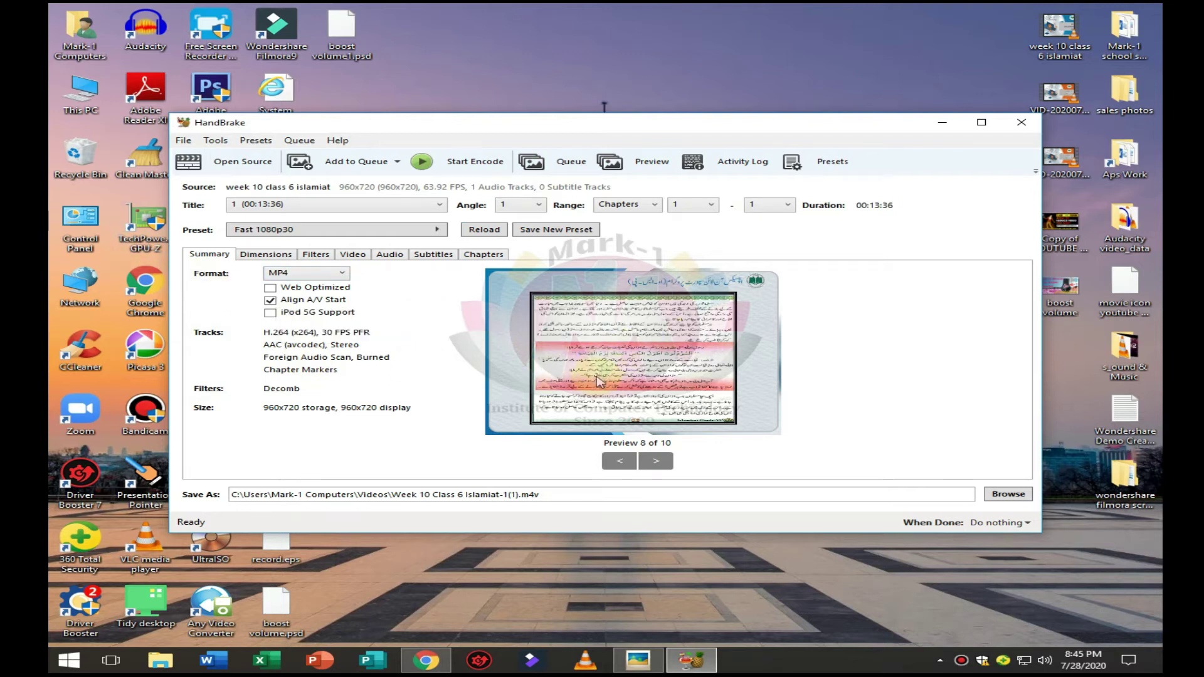
- Switch the video's cropping to Custom and display the filter settings
left_click(276, 256)
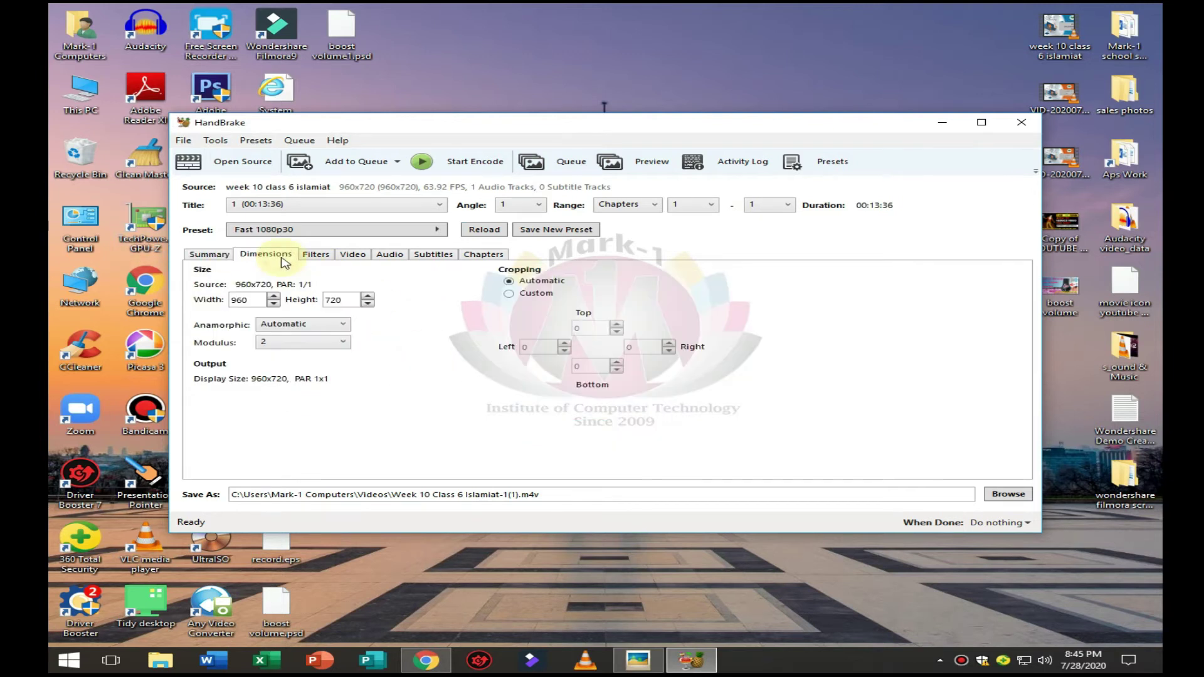
left_click(531, 294)
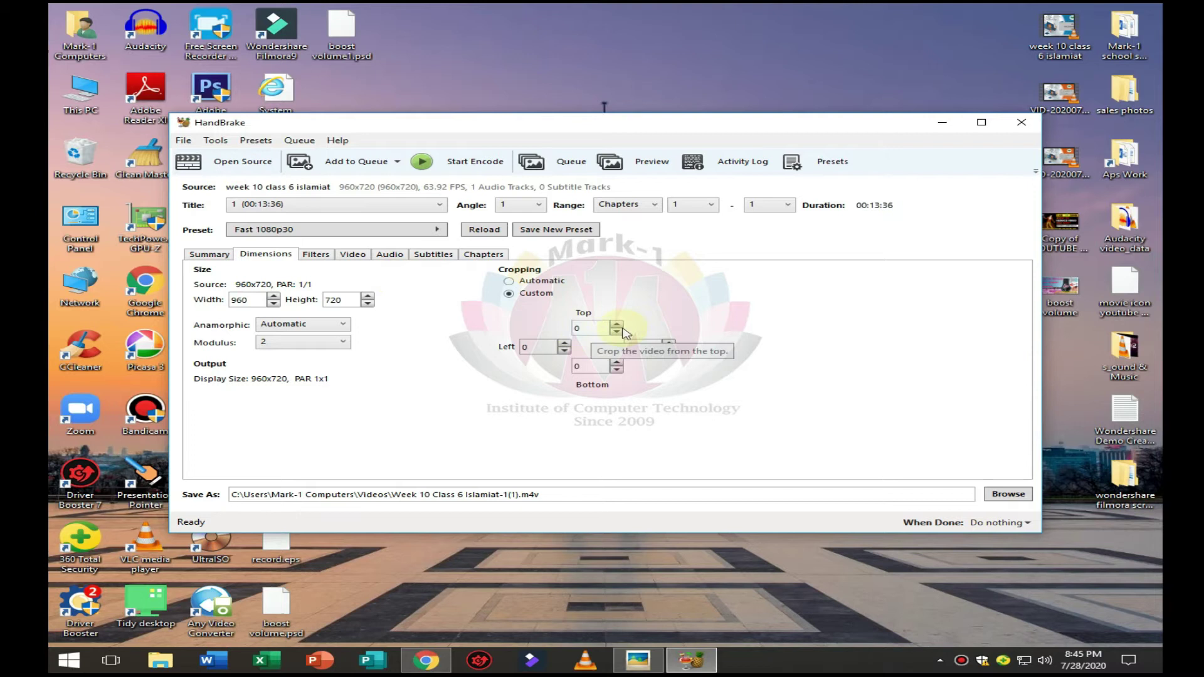
left_click(317, 258)
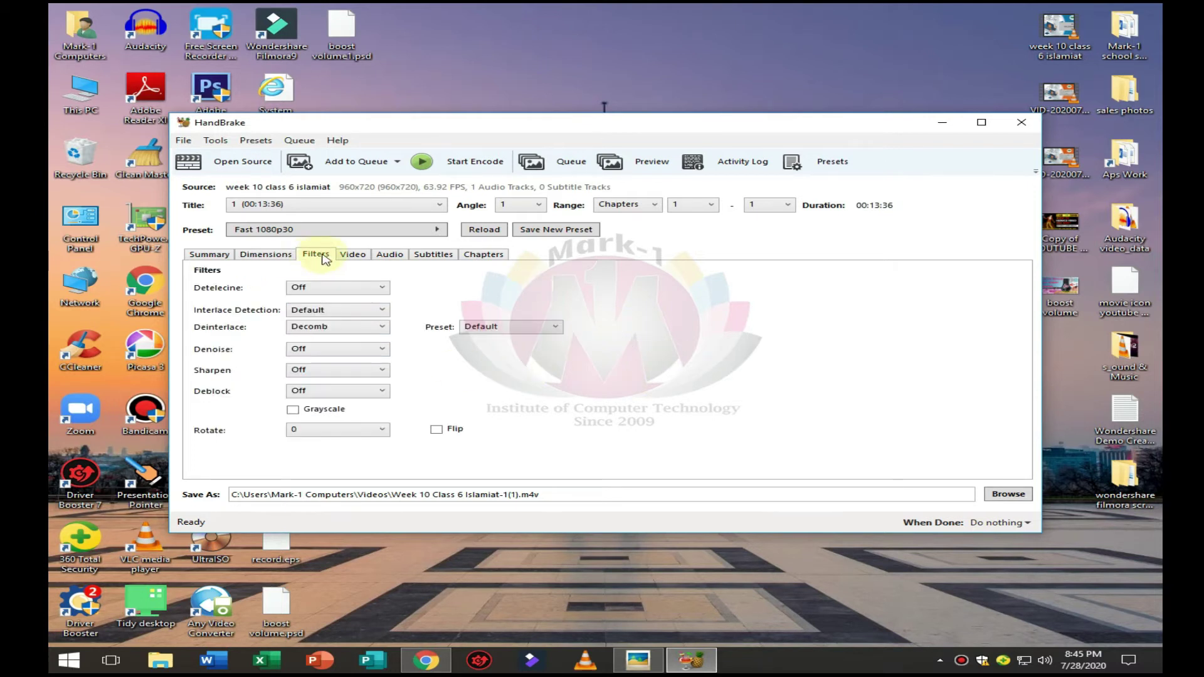
- Set the video's constant quality to RF 23 and start the encode
left_click(358, 257)
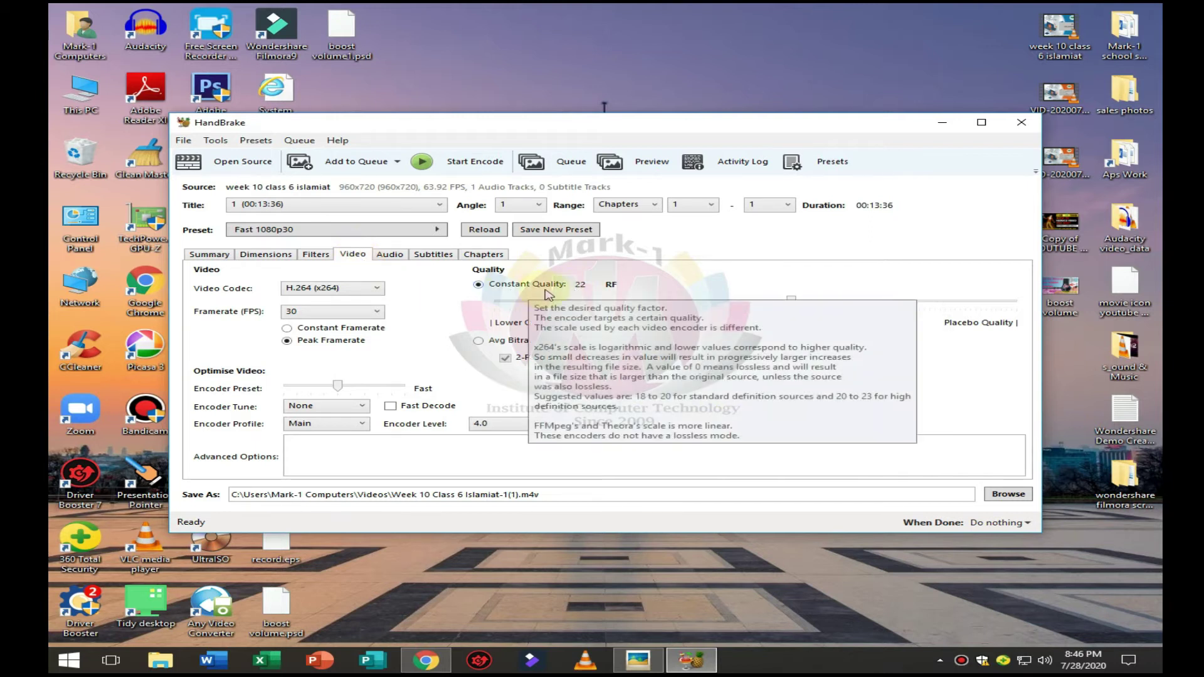
left_click_drag(791, 302, 784, 303)
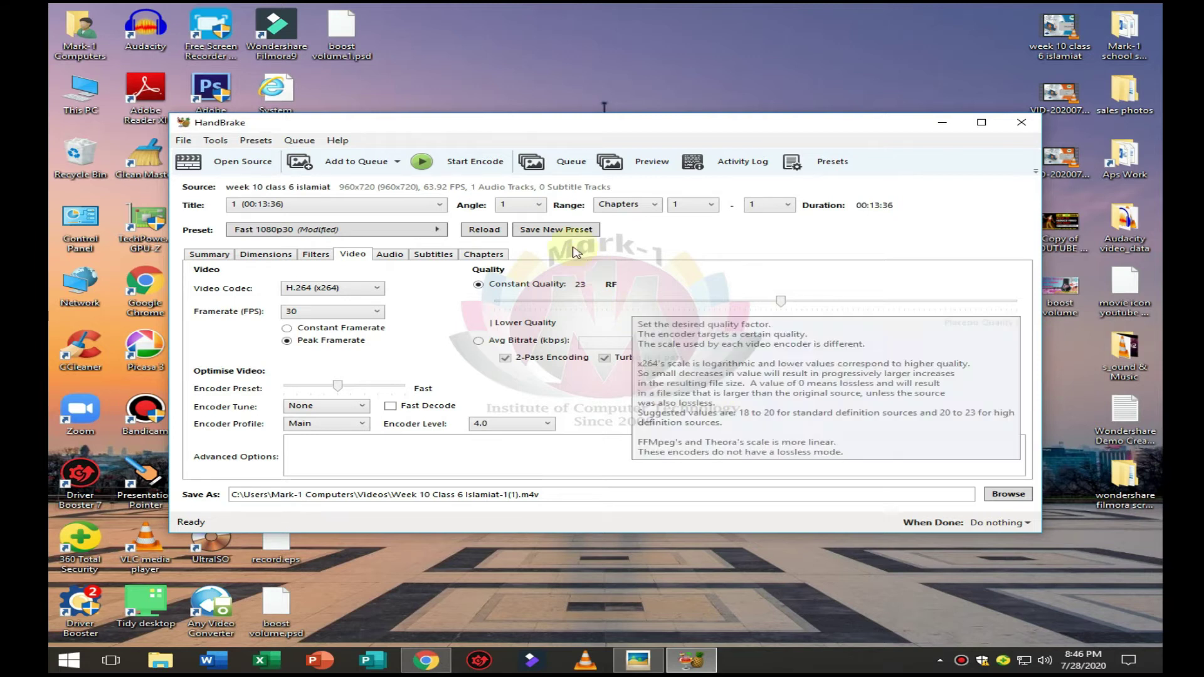
left_click(475, 163)
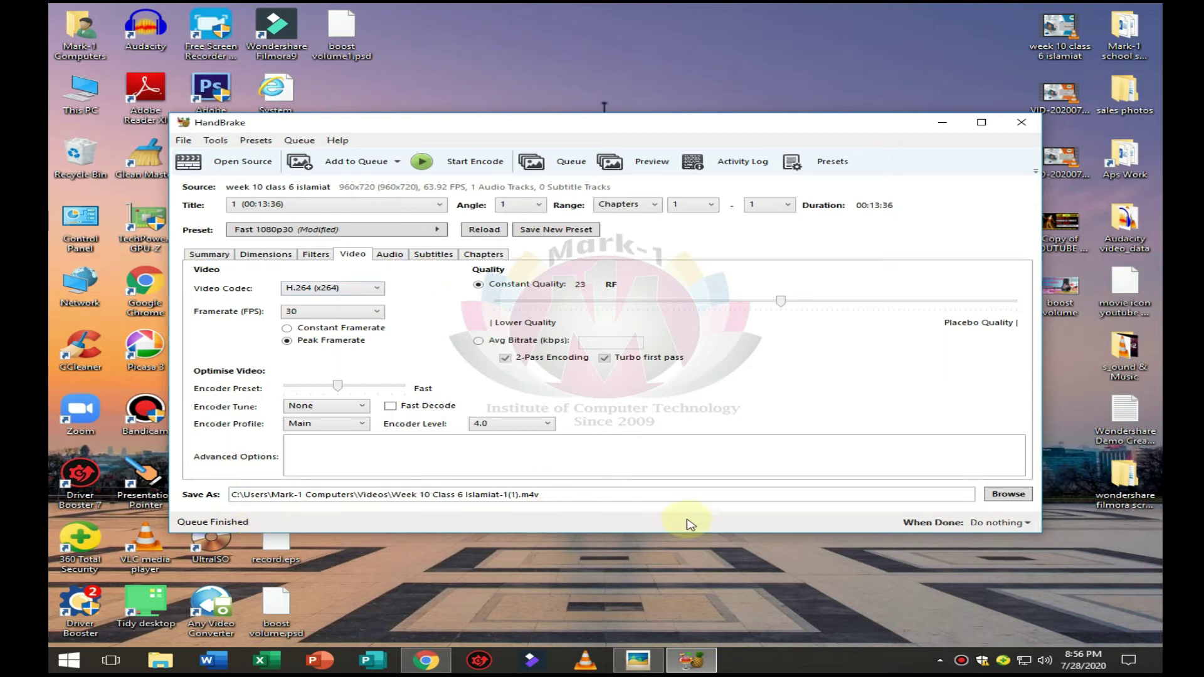
- Check the file sizes of "Week 10 Class 6 Islamiat-1(1)" and "Week 10 Class 6 Islamiat-1" in the Videos output folder
left_click(1006, 495)
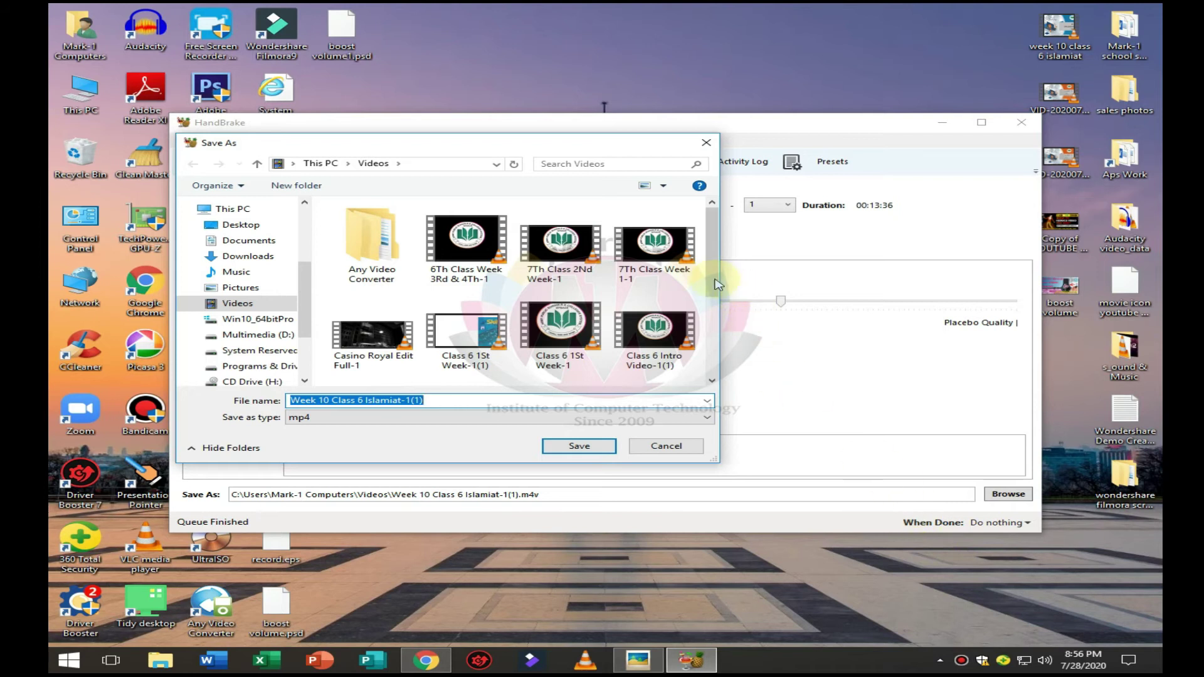
left_click_drag(716, 269, 709, 371)
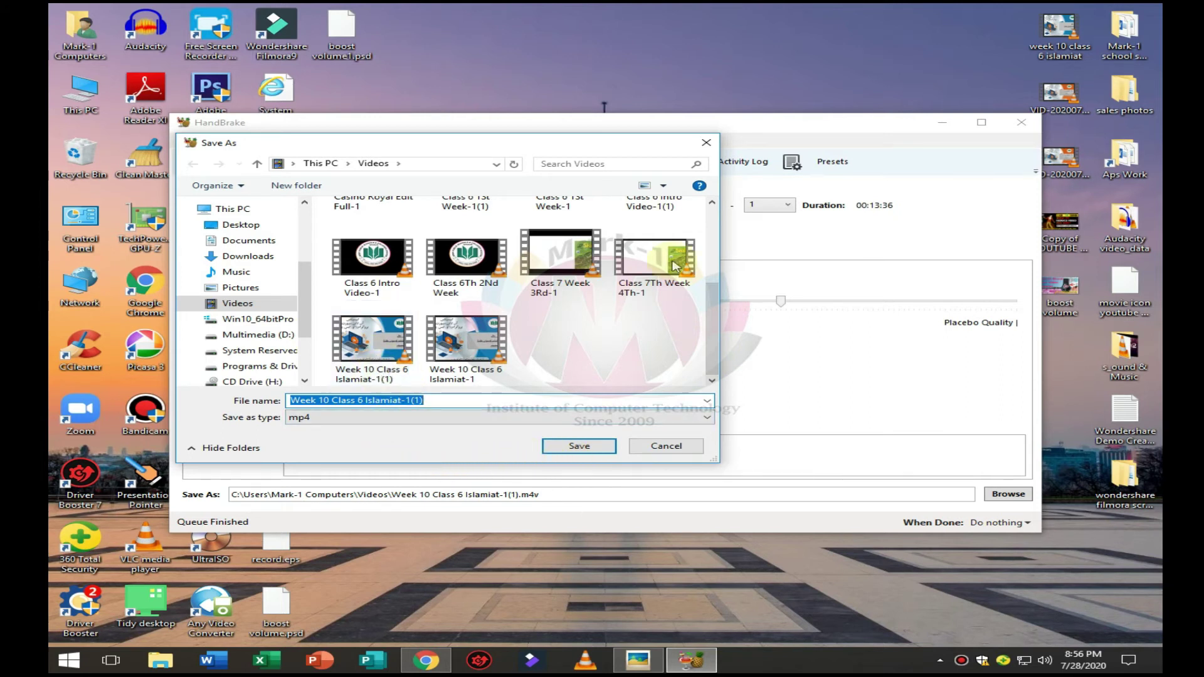
right_click(374, 345)
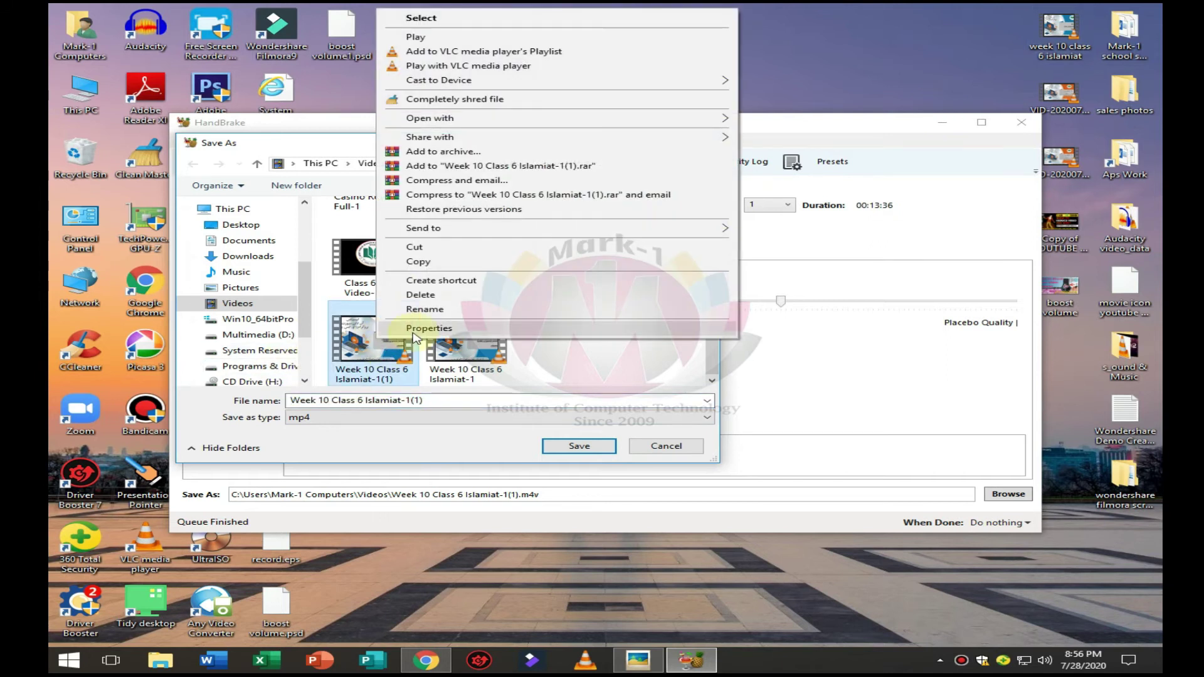
left_click(429, 329)
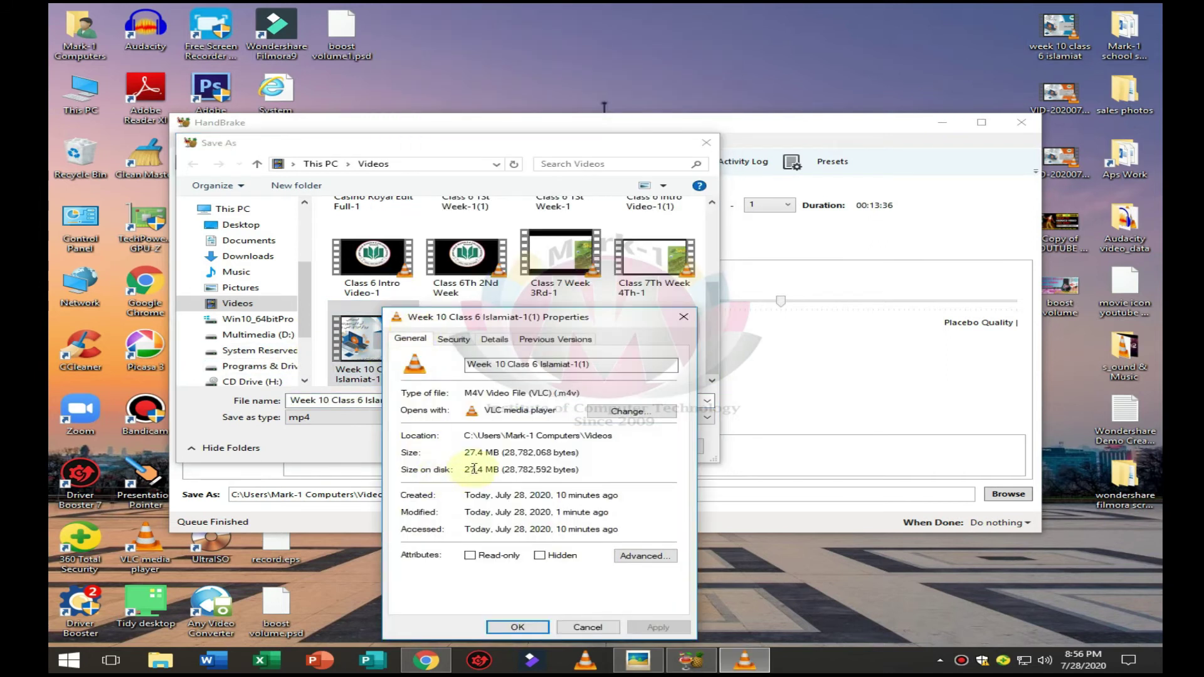
left_click(684, 317)
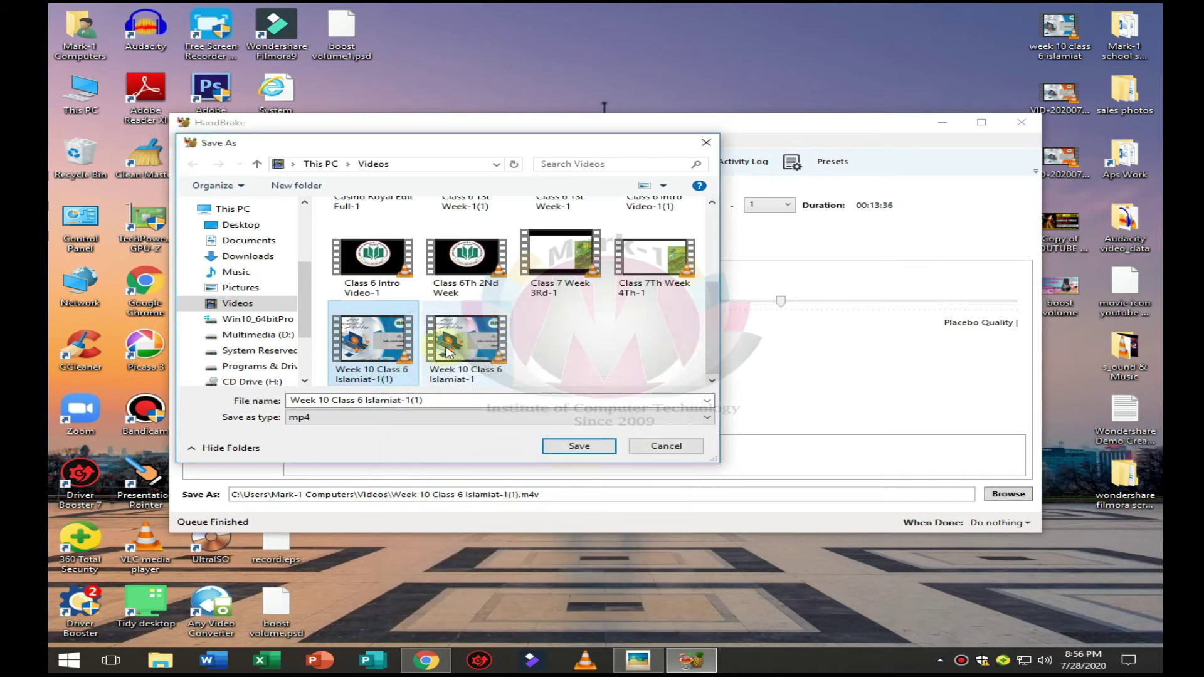
right_click(472, 342)
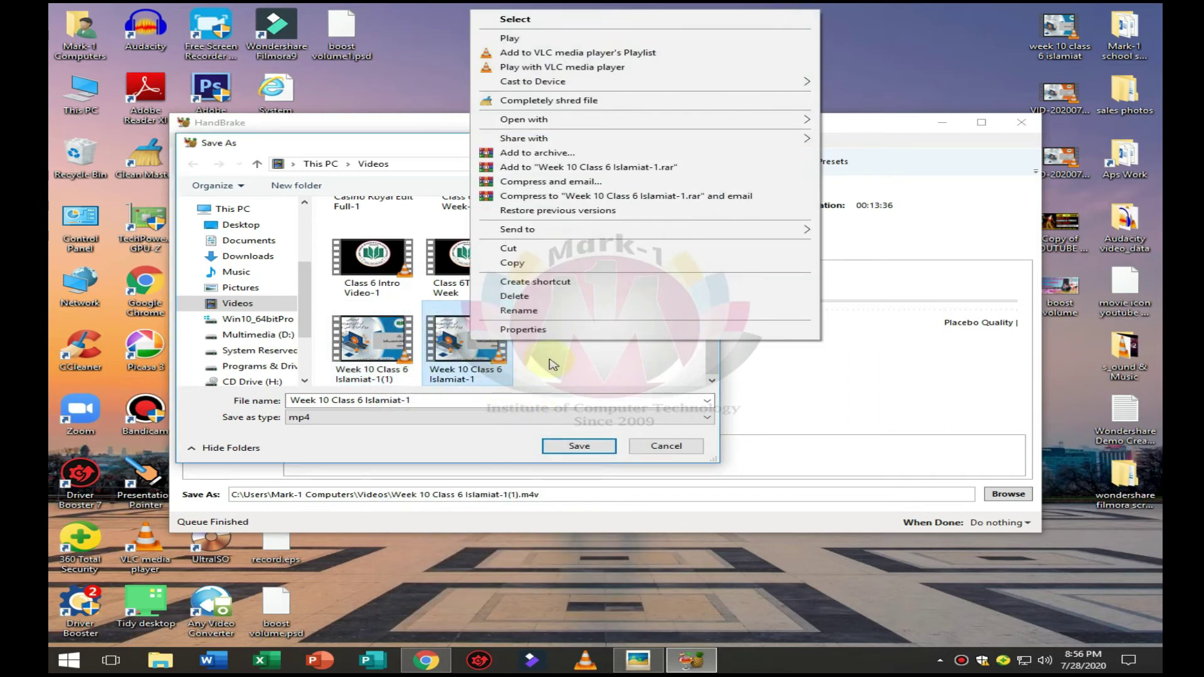
left_click(549, 330)
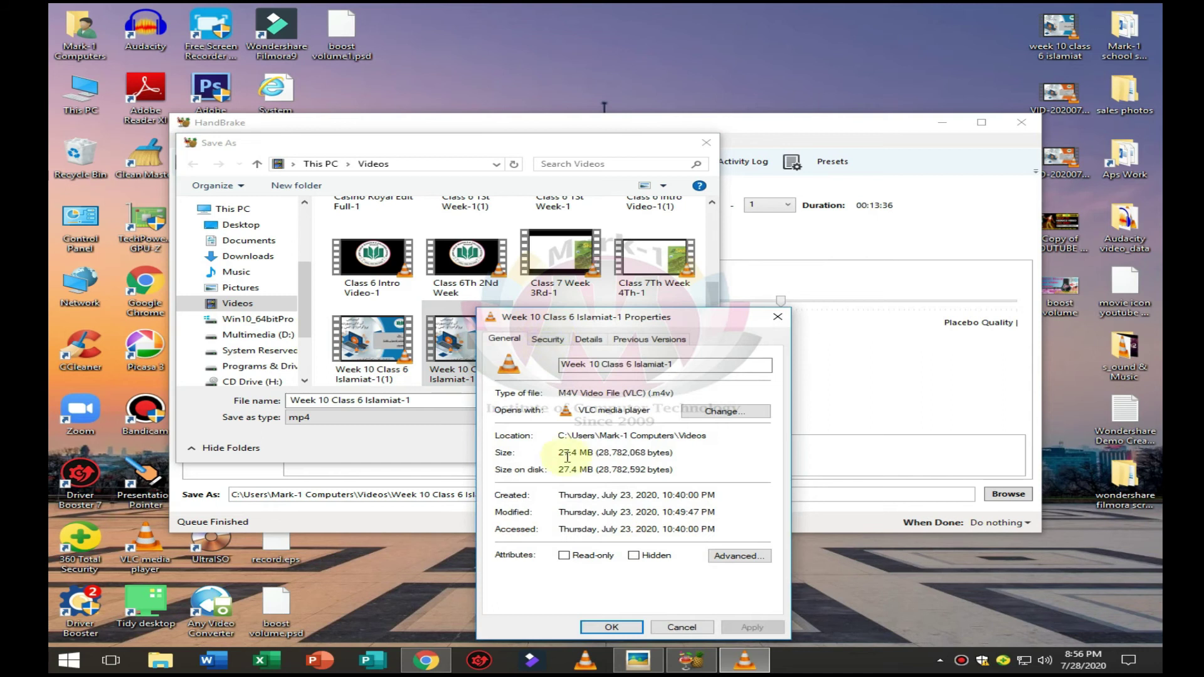
left_click(778, 317)
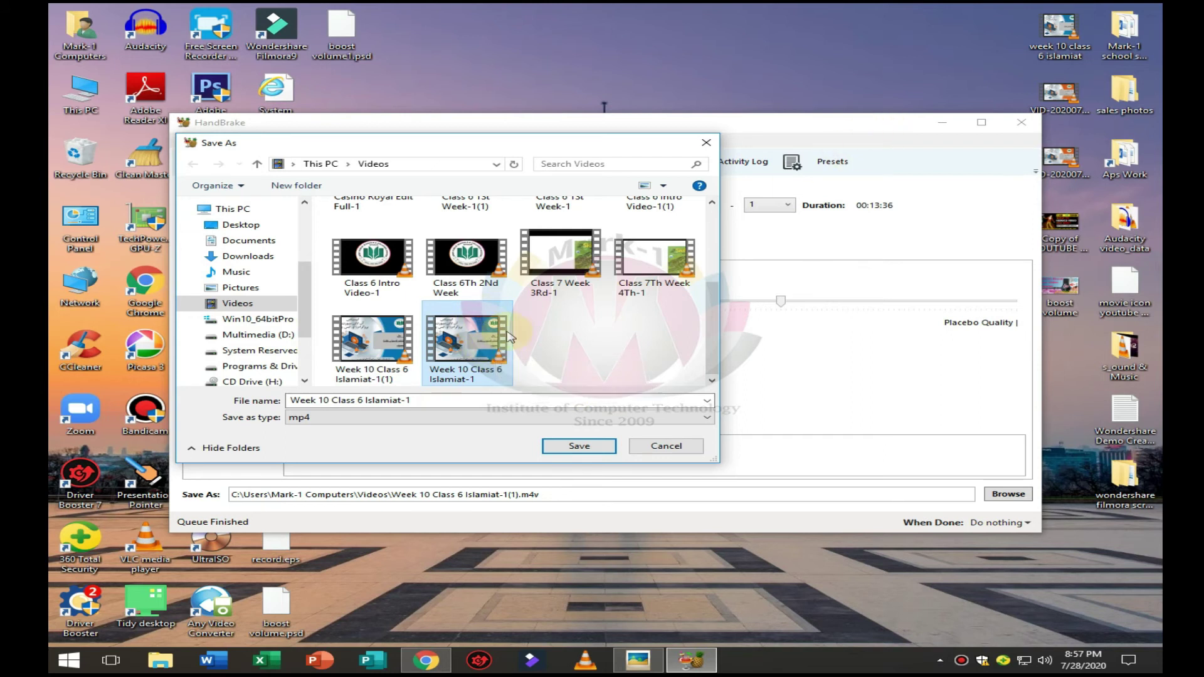
- Play "Week 10 Class 6 Islamiat-1" in VLC, skip through it to check the quality, and close the player
right_click(475, 342)
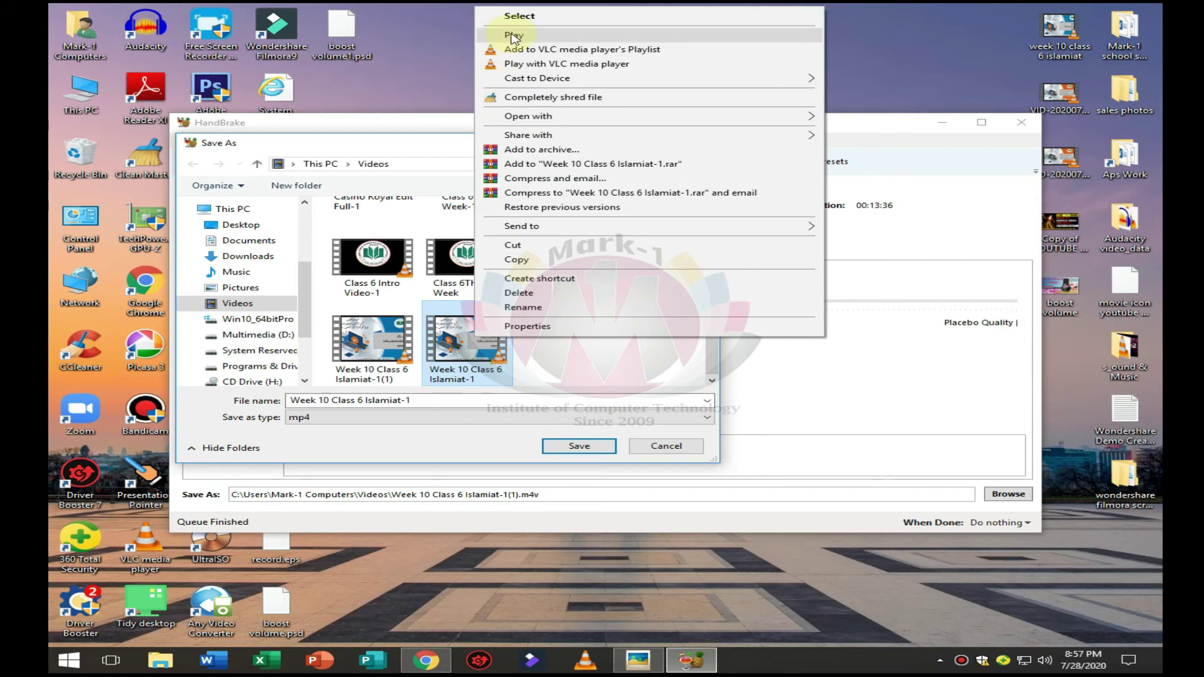
left_click(513, 35)
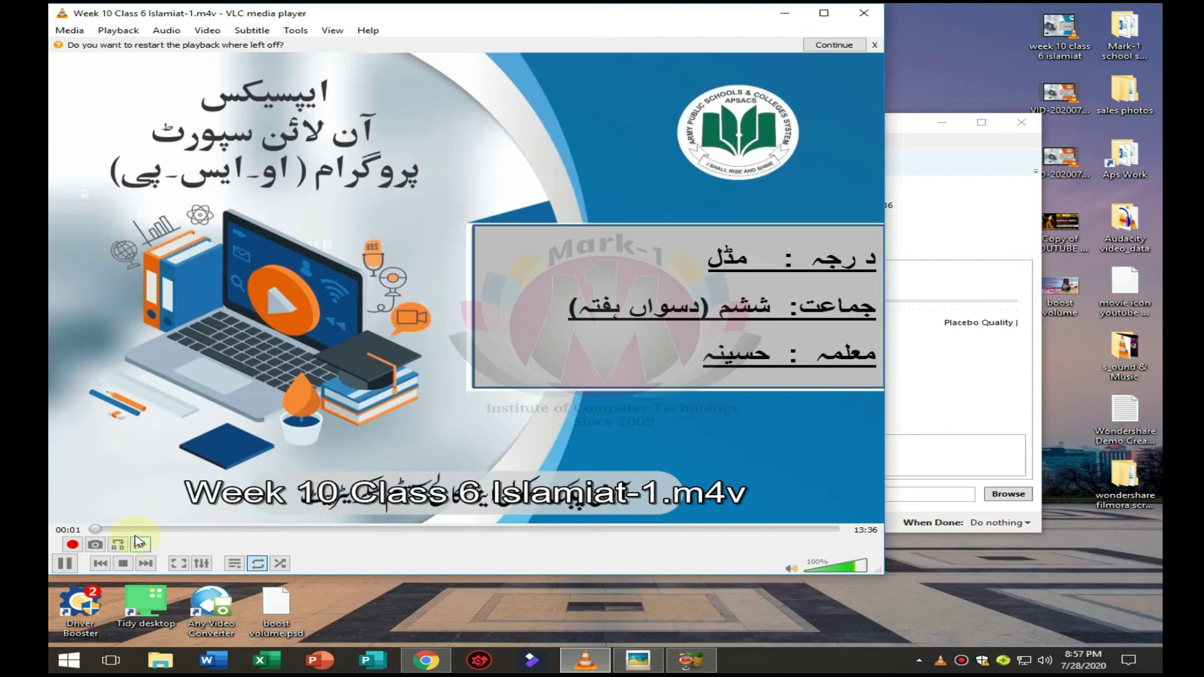
left_click_drag(139, 530, 161, 530)
left_click(272, 515)
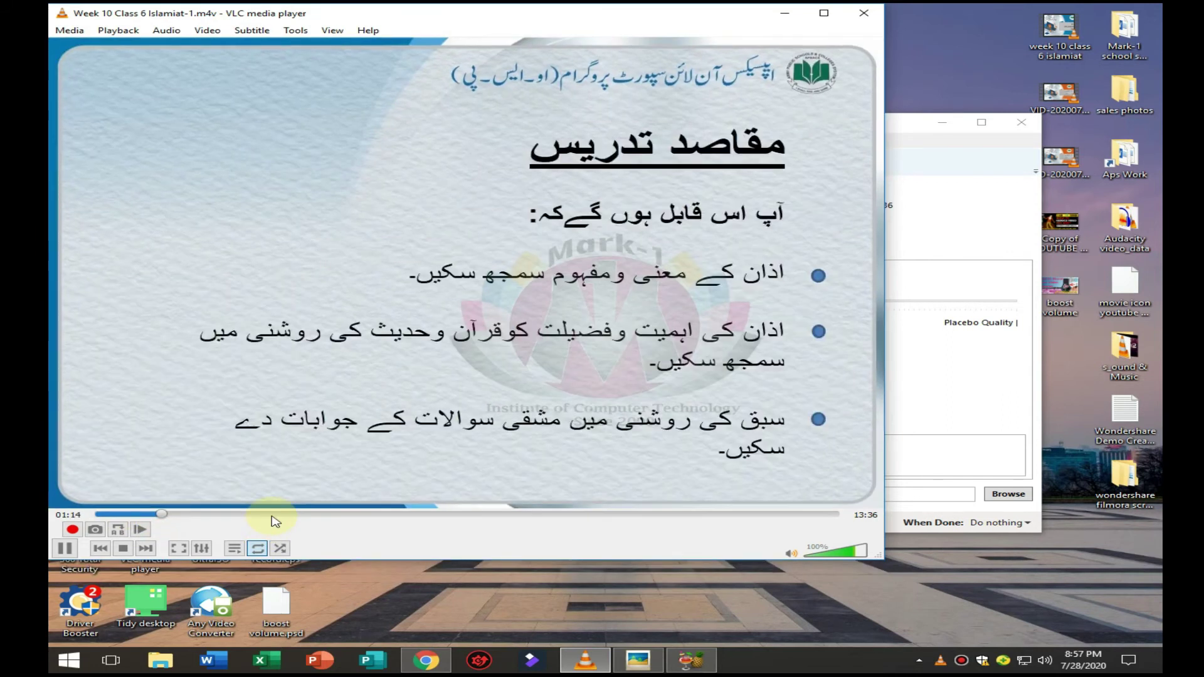
left_click_drag(315, 516, 427, 515)
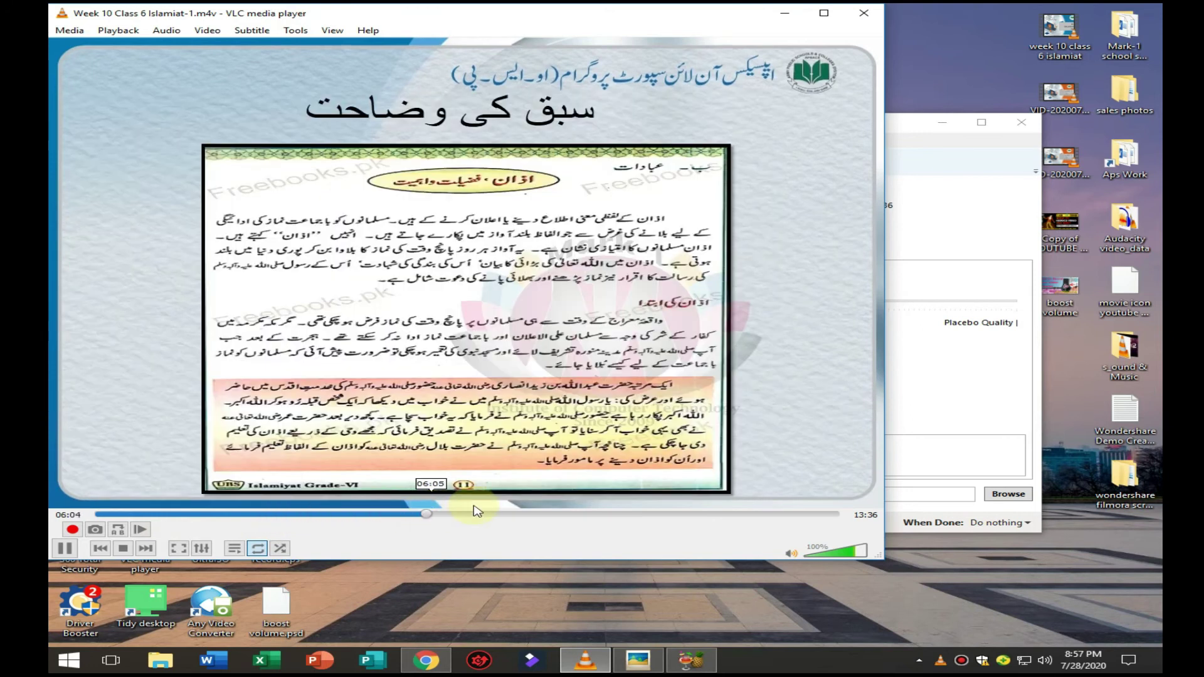
left_click(536, 515)
left_click(864, 13)
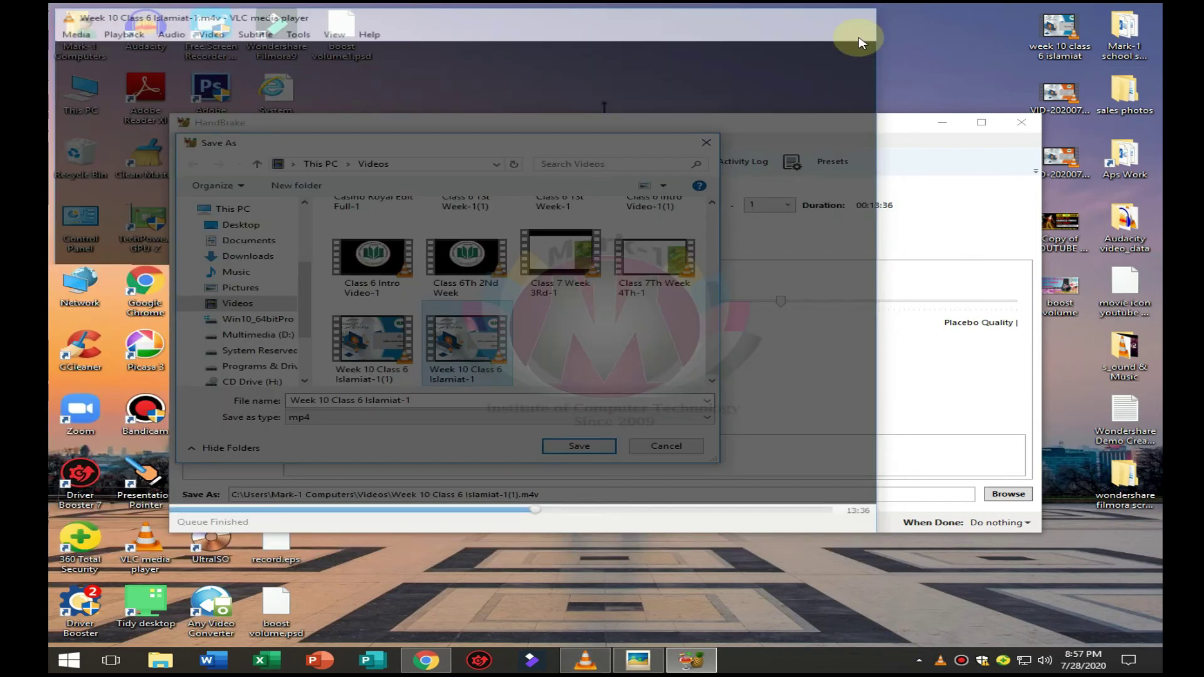
- Dismiss the output file selection without saving and exit HandBrake
left_click(495, 336)
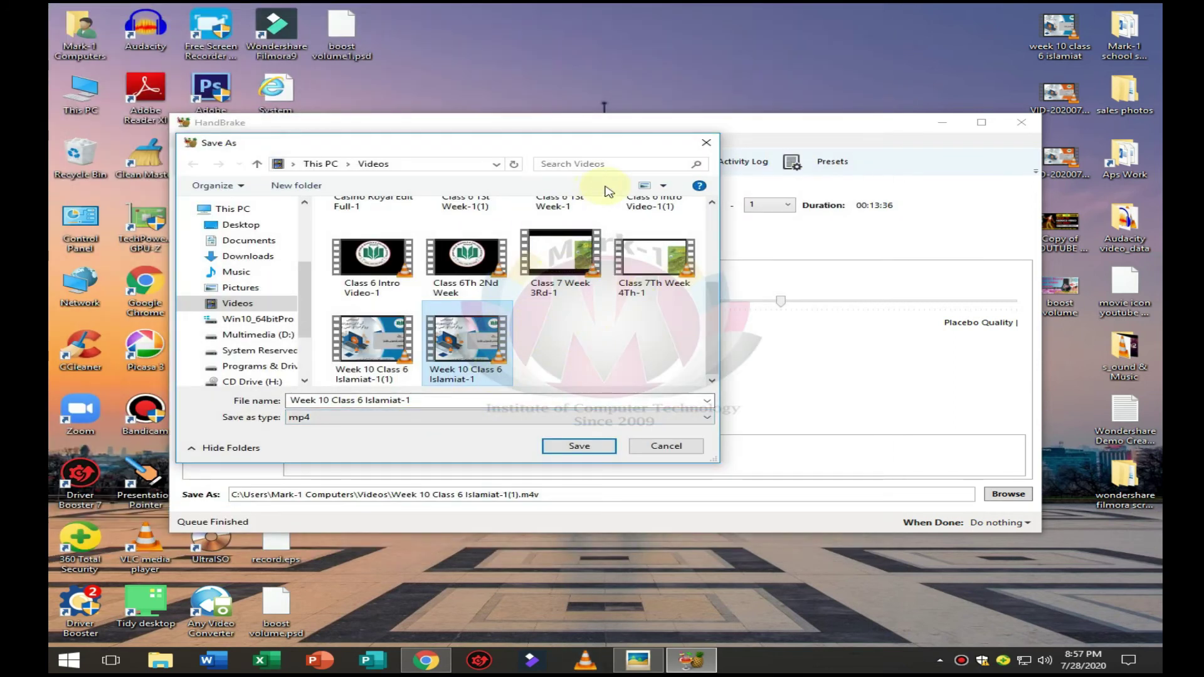
left_click(708, 146)
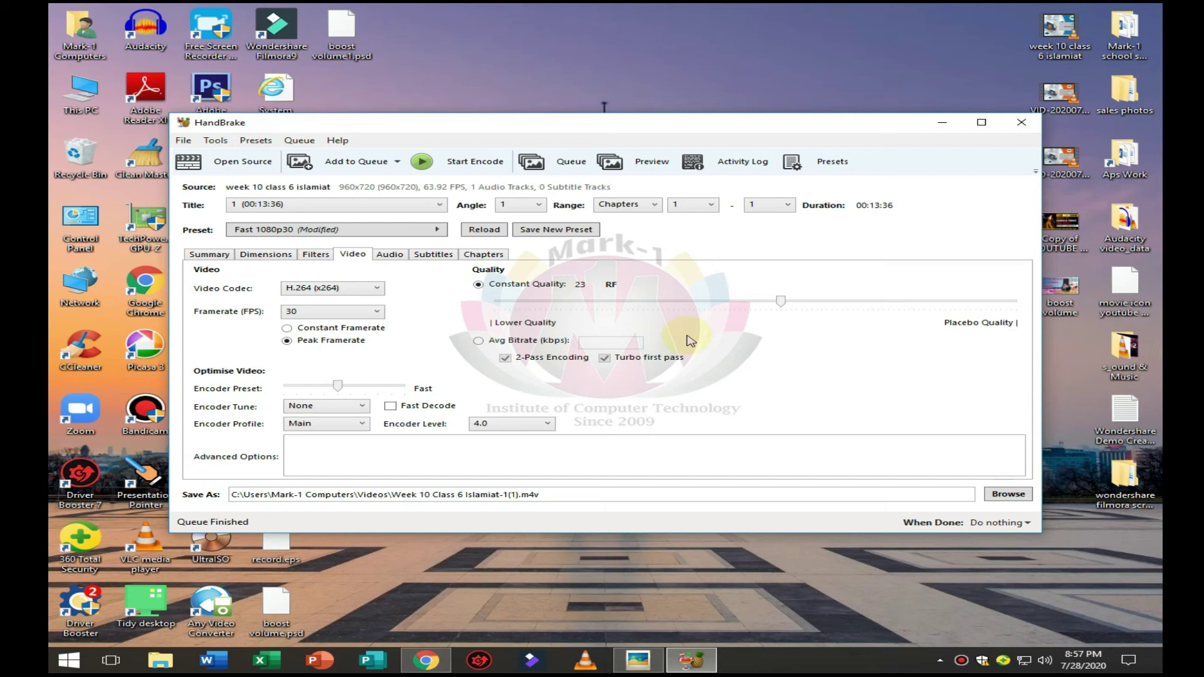
left_click(1021, 125)
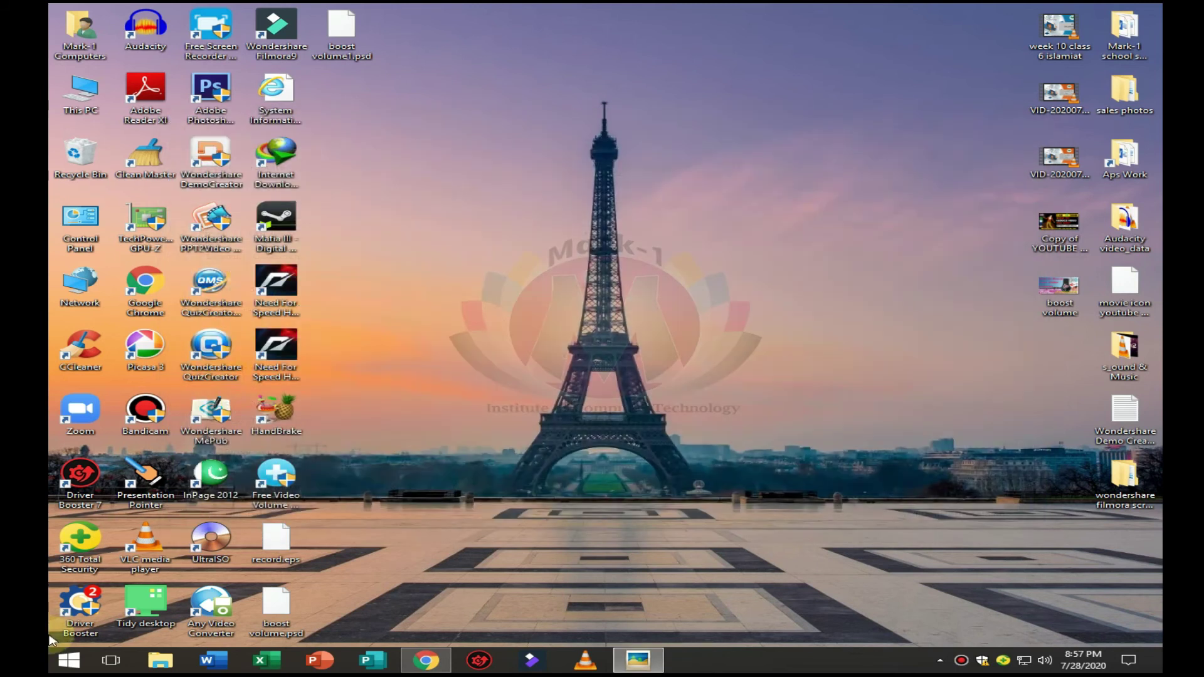
- Open the Videos folder inside the Mark-1 Computers home folder
double_click(80, 32)
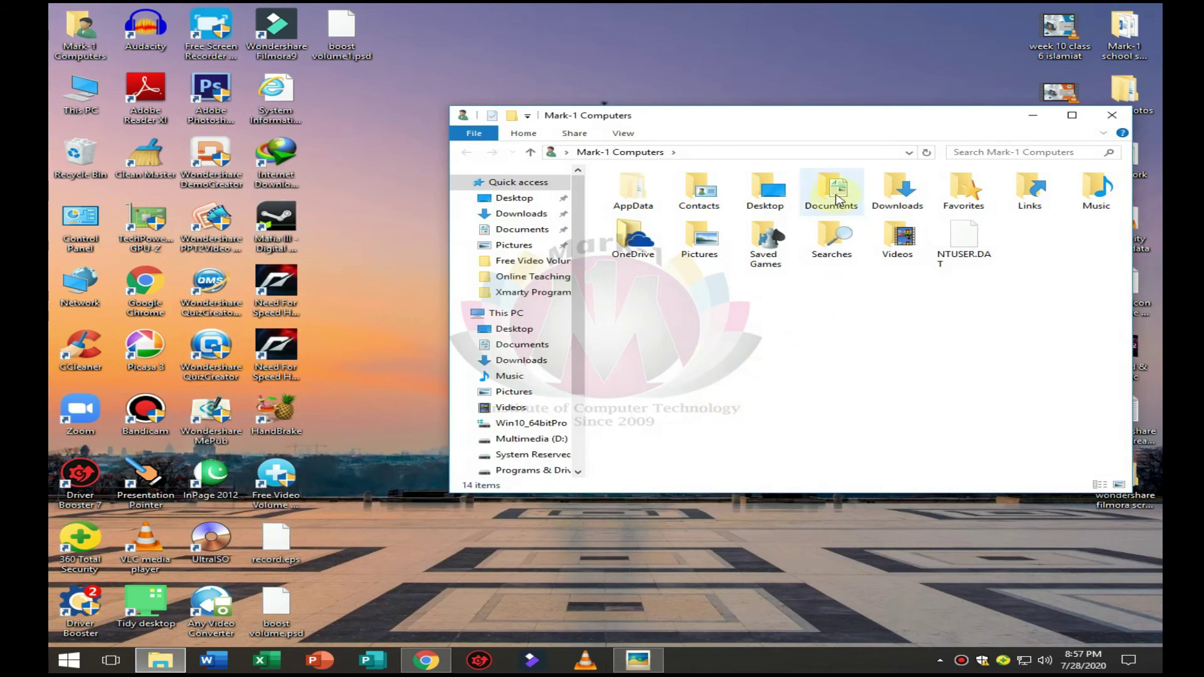
double_click(911, 248)
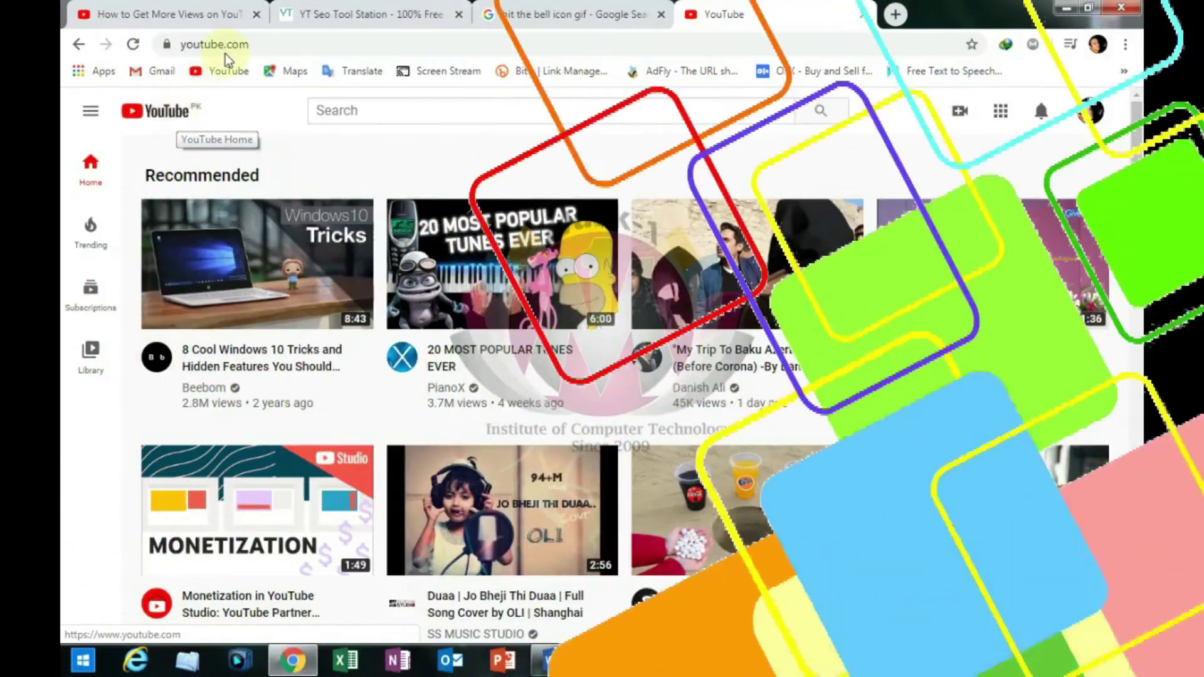
- Search YouTube for "mark-1computers" and open the TeleInstitute by Mark-1 Computers channel
type("mark-1")
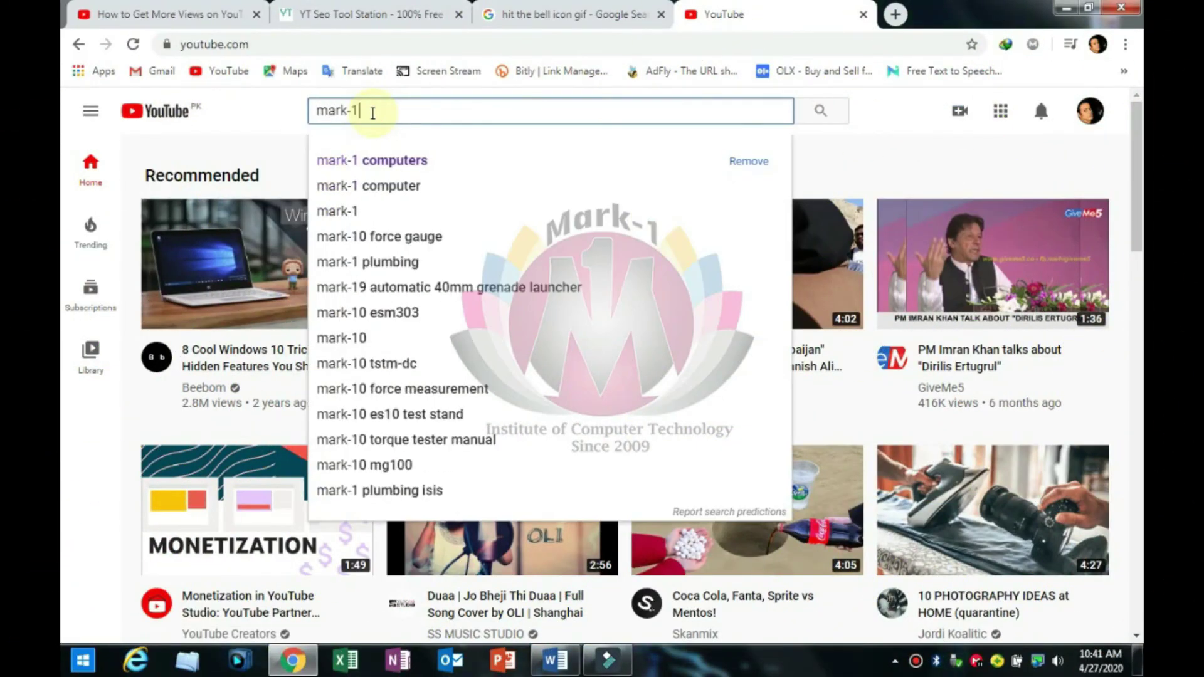
type("computers")
key("Return")
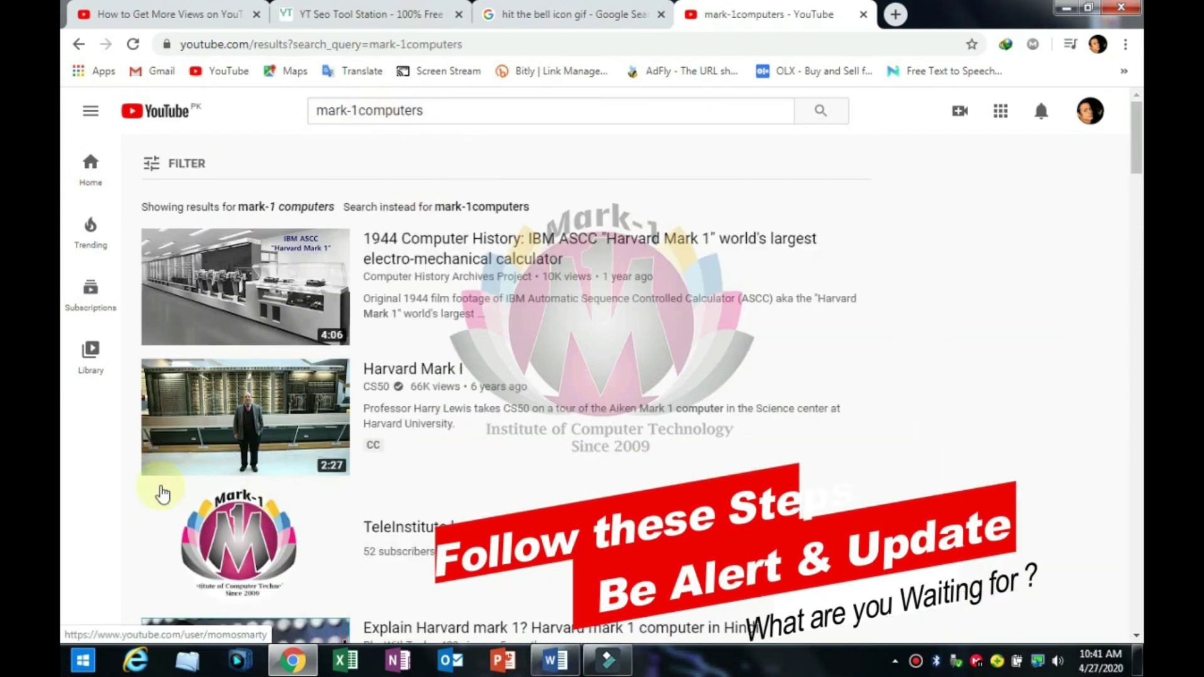
scroll(298, 400, "down", 1)
scroll(298, 400, "down", 2)
left_click(269, 367)
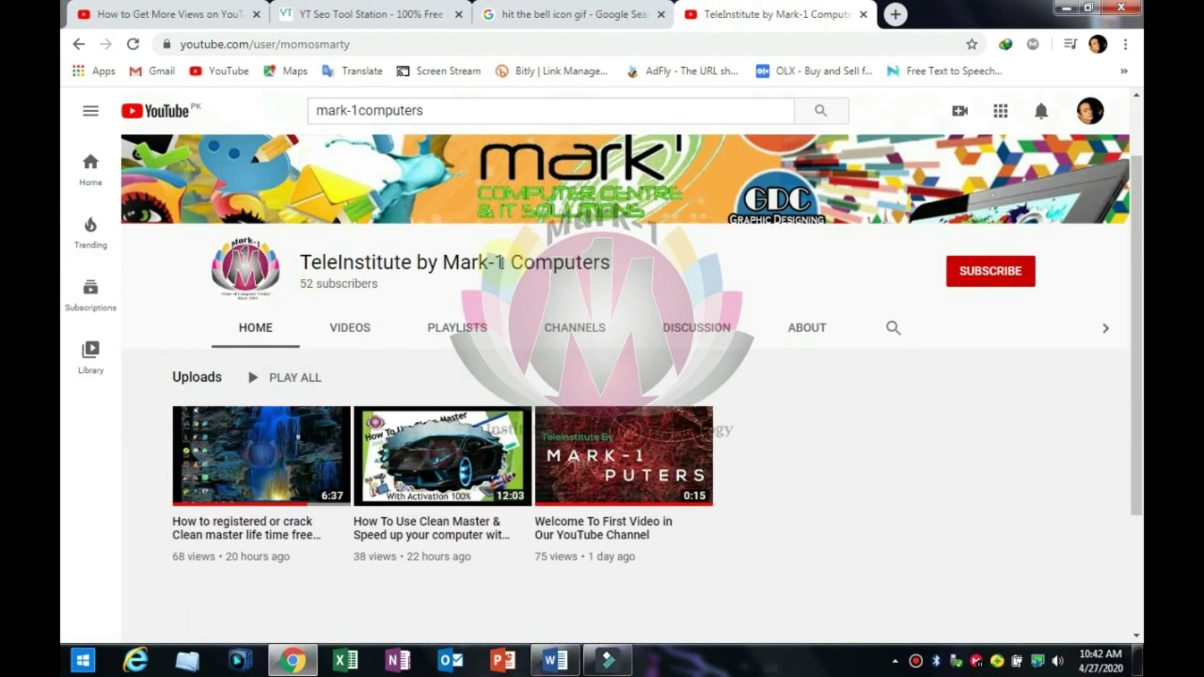
- Subscribe to the TeleInstitute by Mark-1 Computers channel and set its notifications to All
left_click(996, 274)
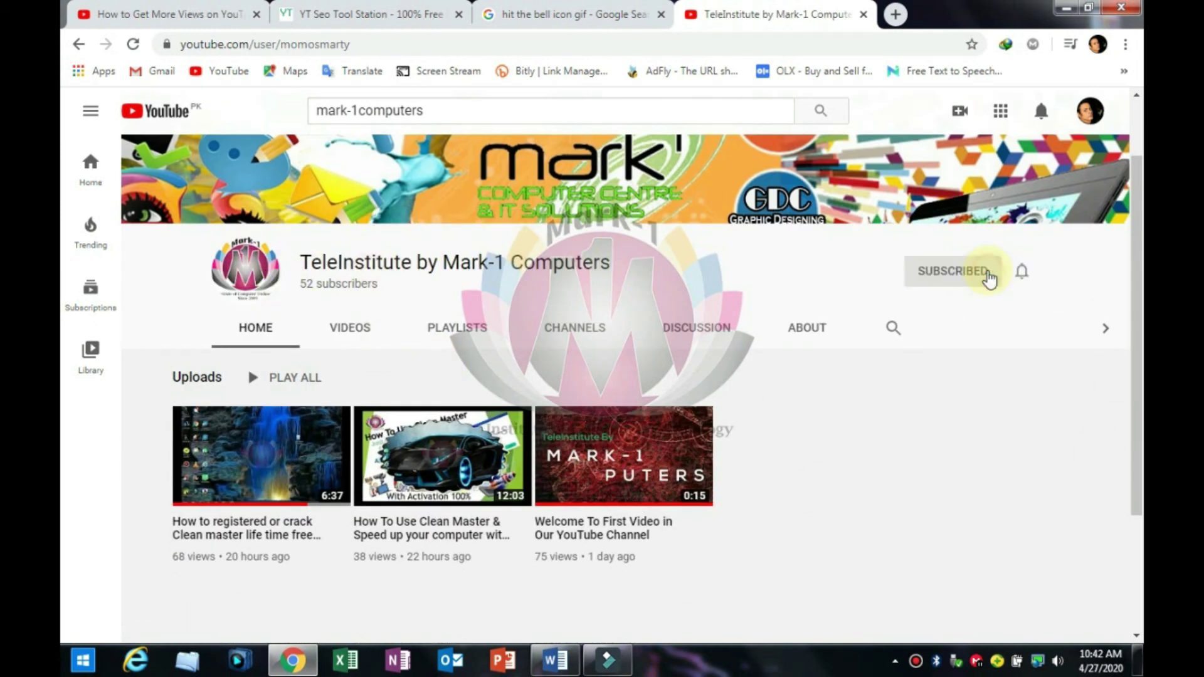
left_click(1021, 272)
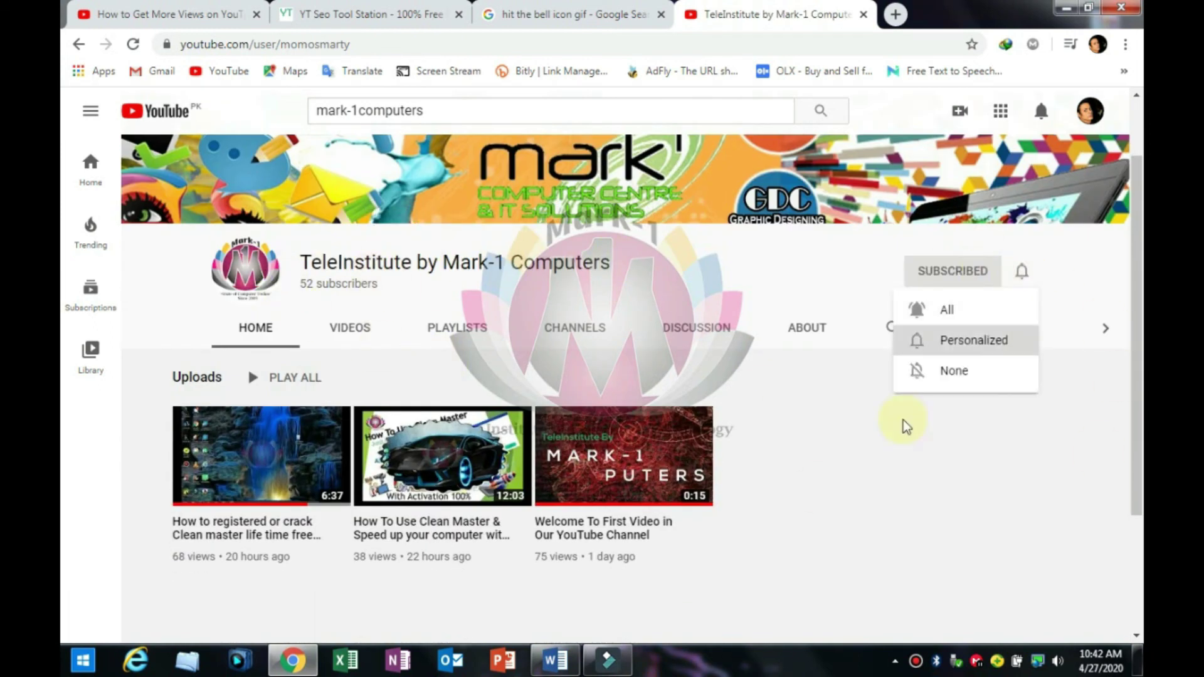
left_click(922, 309)
- Open the channel's Clean Master registration video, pause it and give it a like
left_click(276, 452)
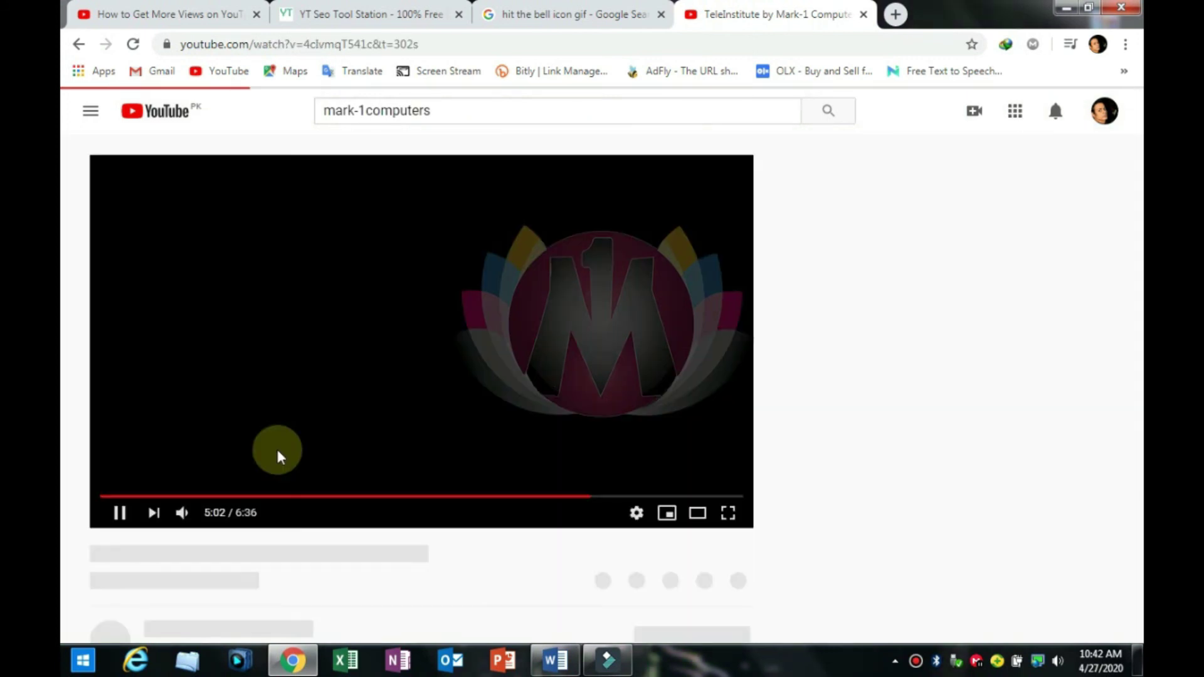
left_click(110, 528)
scroll(398, 422, "down", 1)
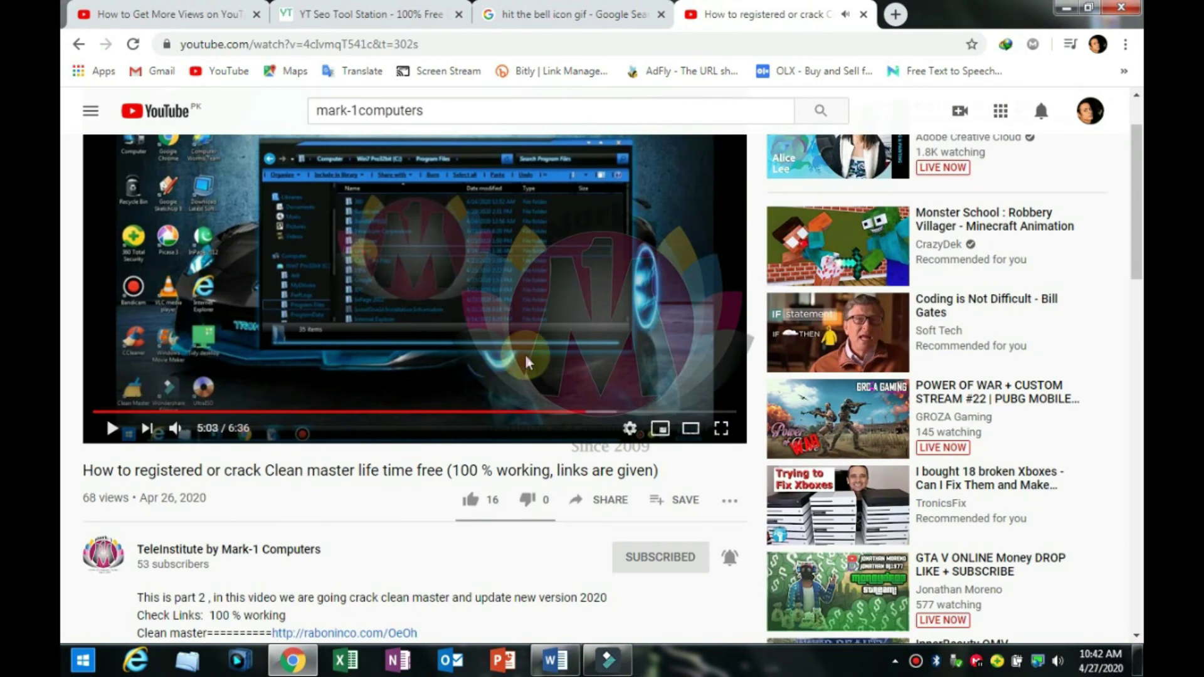
left_click(470, 495)
- Start a public comment on the video
scroll(470, 495, "down", 5)
left_click(173, 409)
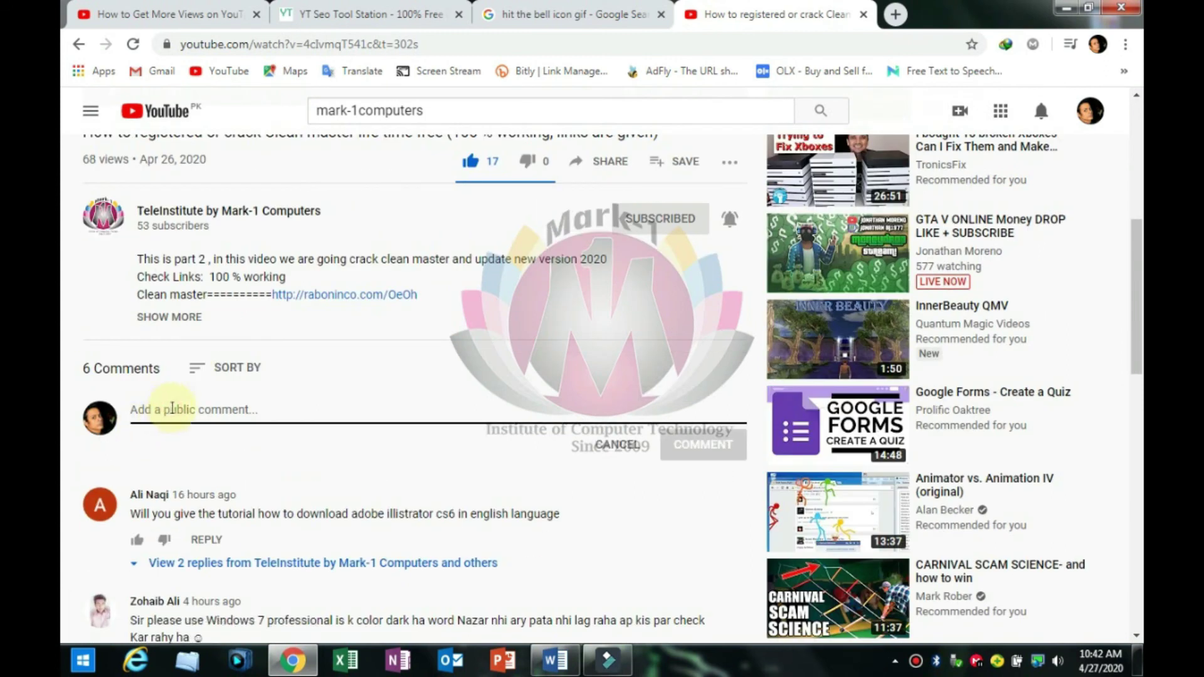